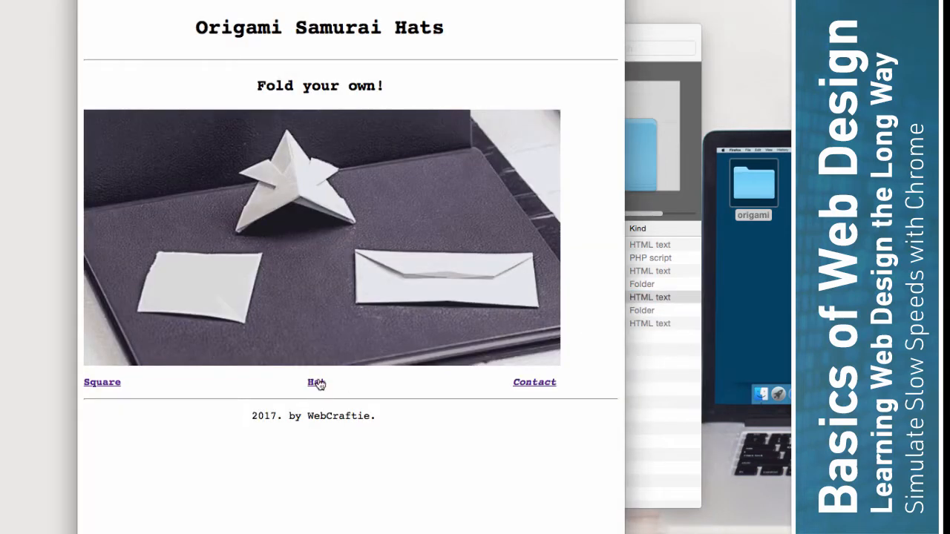
# Step: Open the origami site's Make the Hat! page from the home page
pyautogui.click(317, 382)
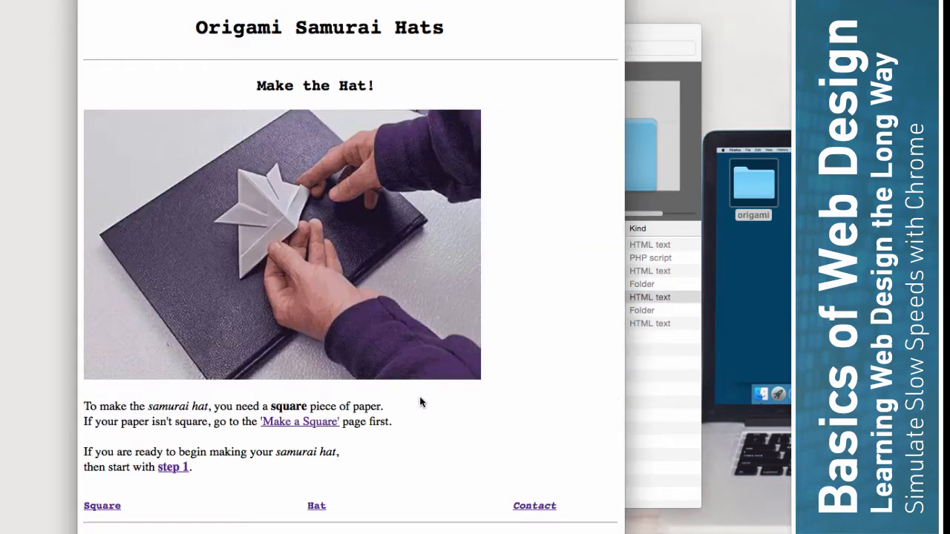
# Step: Page through the hat instructions from step 1 to Step 5, then close the Safari window
pyautogui.click(181, 469)
pyautogui.click(524, 526)
pyautogui.click(524, 526)
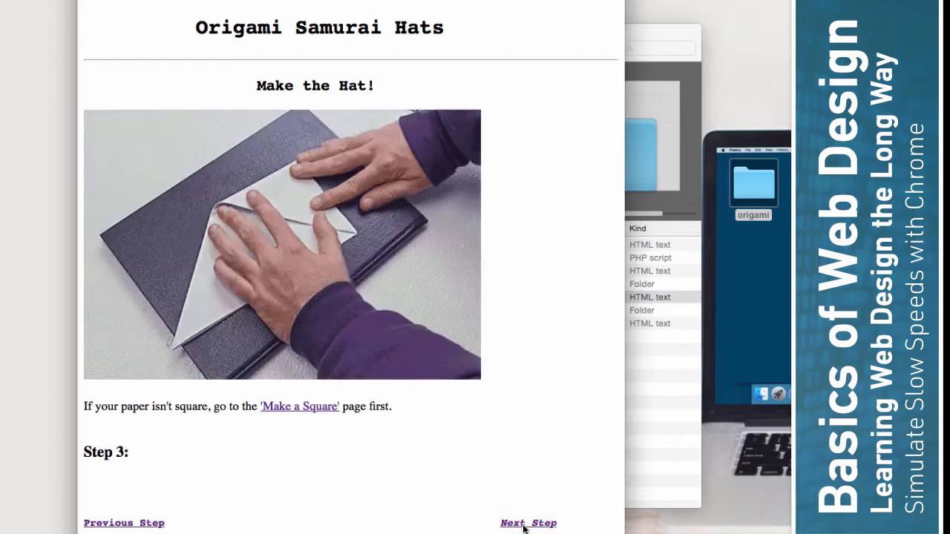
pyautogui.click(524, 526)
pyautogui.click(524, 526)
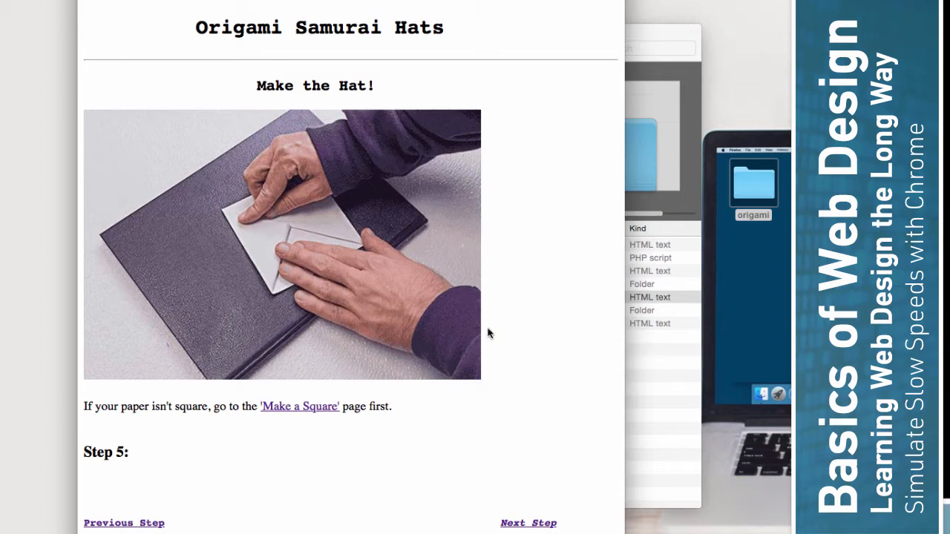
pyautogui.press('super+w')
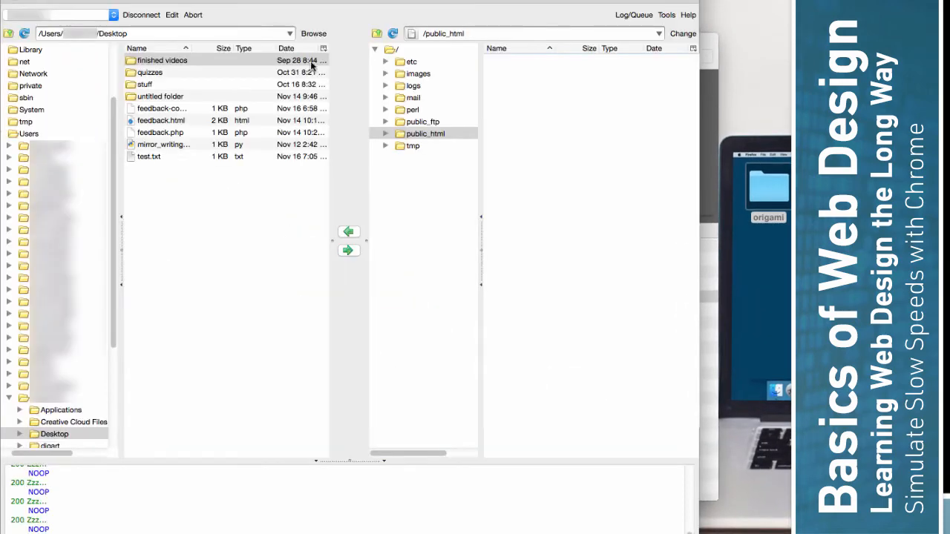
# Step: Reconnect to the FTP server and delete feedback.html, feedback.php and test.txt from public_html/hatty
pyautogui.click(135, 16)
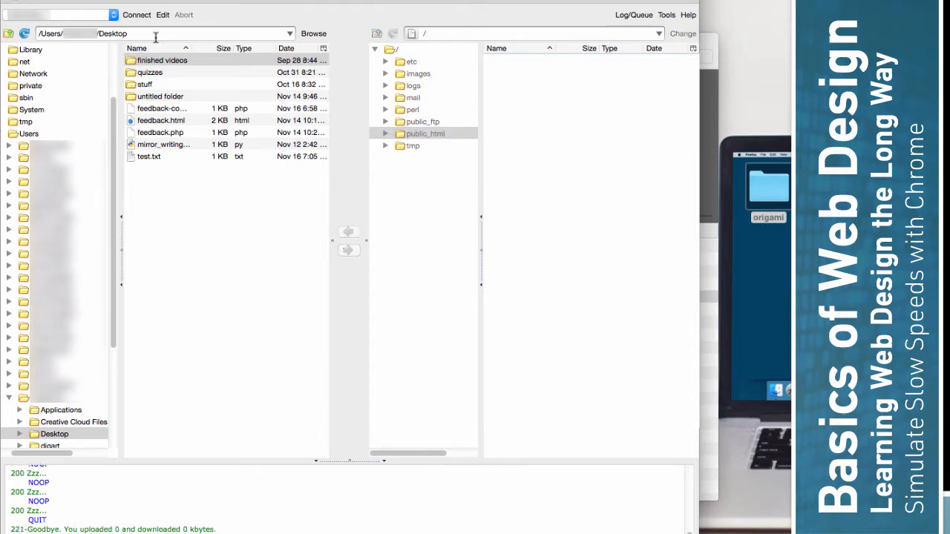
pyautogui.click(140, 17)
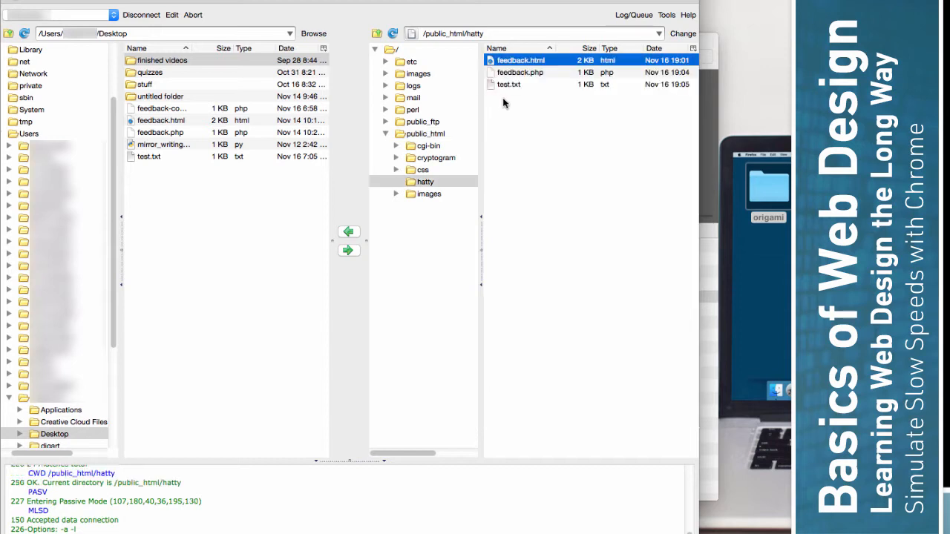
pyautogui.moveTo(520, 86); pyautogui.dragTo(503, 65)
pyautogui.rightClick(503, 65)
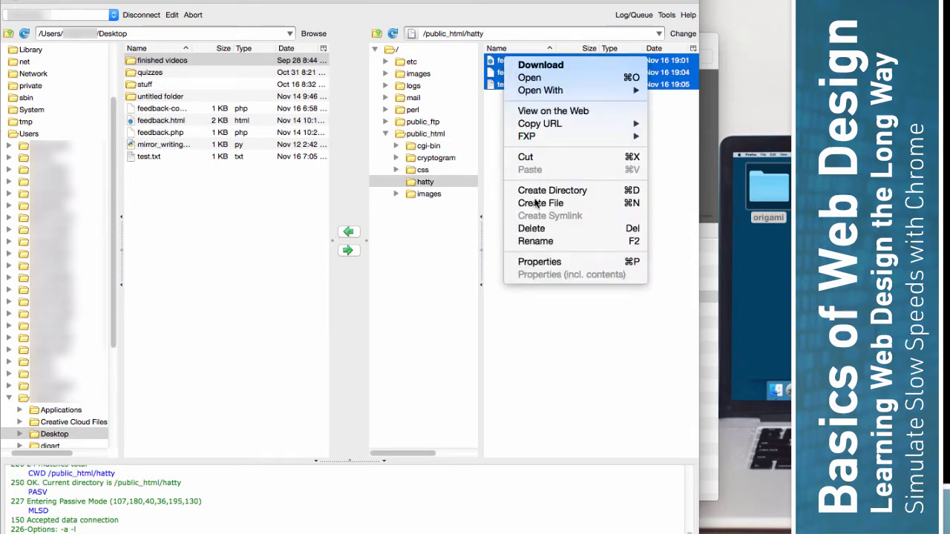
pyautogui.click(541, 235)
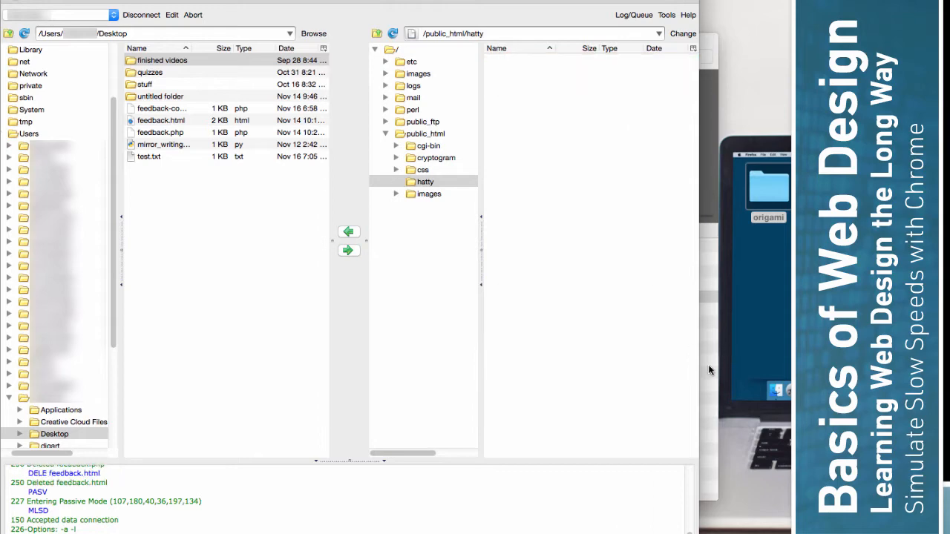
pyautogui.click(774, 247)
# Step: Upload the origami site's files and folders into the remote hatty folder, then close Finder
pyautogui.moveTo(774, 247); pyautogui.dragTo(534, 187)
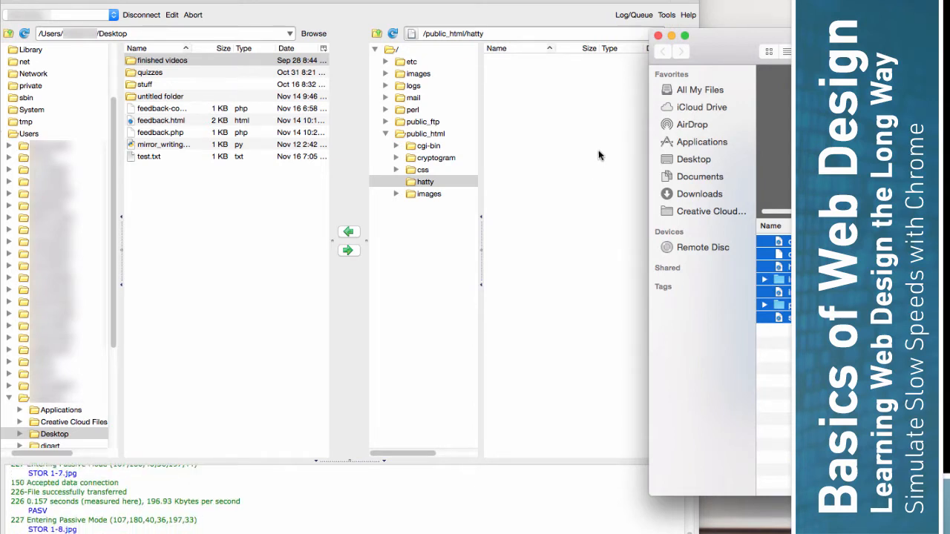
pyautogui.click(658, 36)
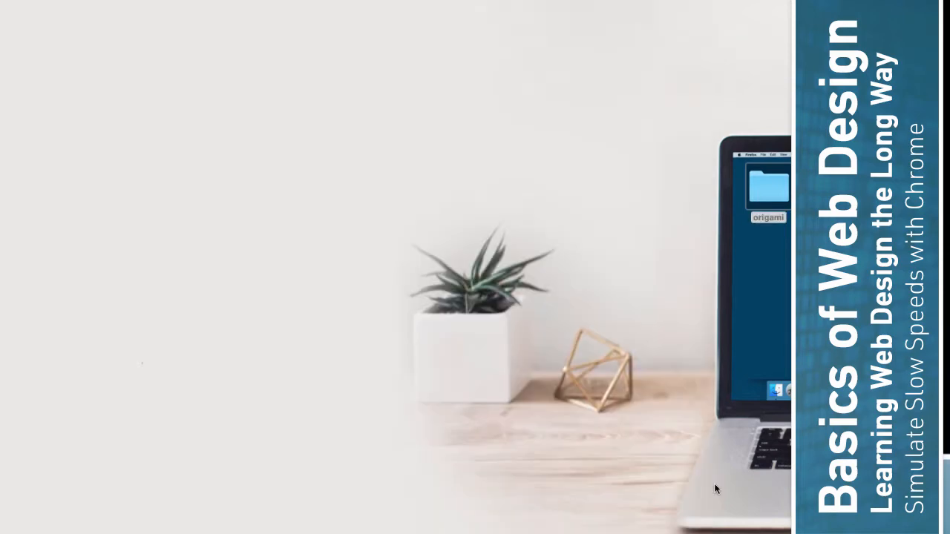
pyautogui.rightClick(548, 512)
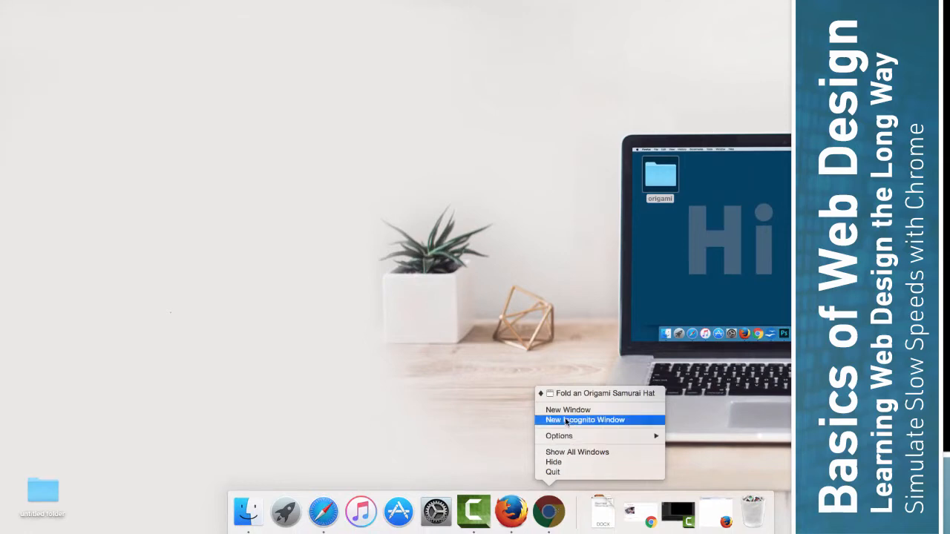
pyautogui.click(567, 410)
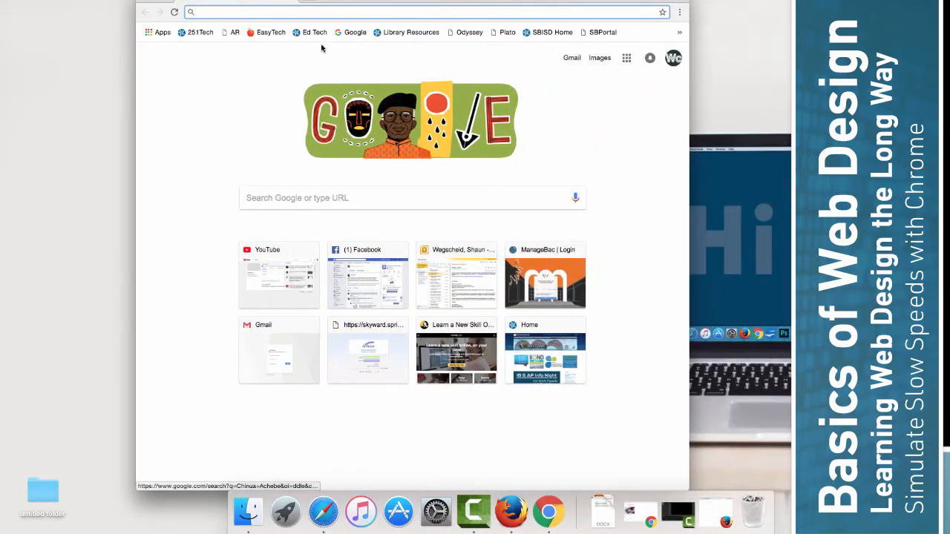
pyautogui.write('http://online-courses.directory/hatty/feedback.php')
pyautogui.moveTo(323, 12)
pyautogui.mouseDown()
pyautogui.moveTo(356, 12)
pyautogui.moveTo(323, 10)
pyautogui.mouseUp()
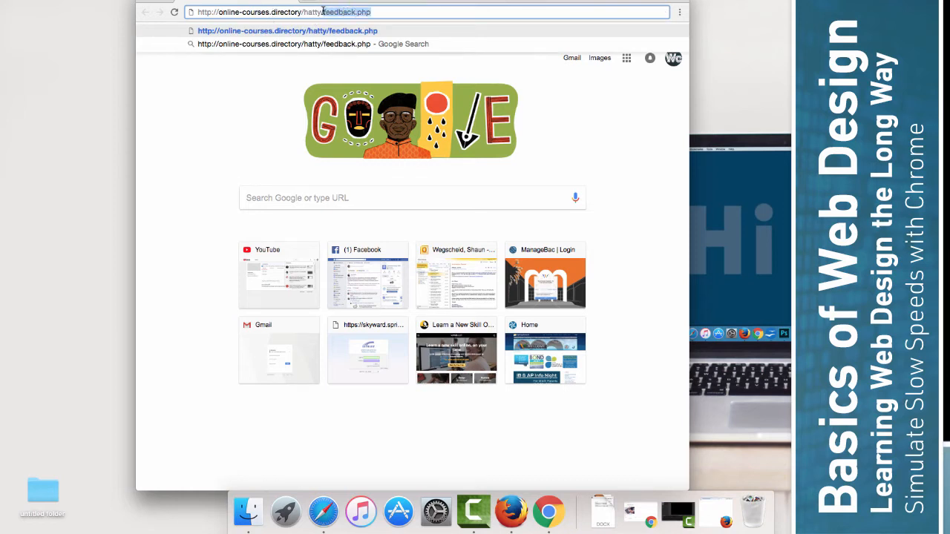
pyautogui.write('index.html')
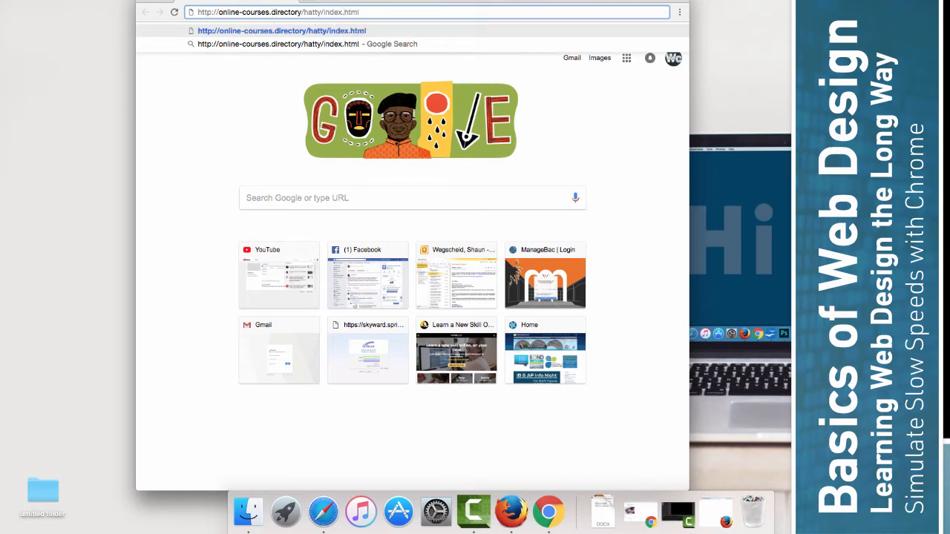
pyautogui.press('Return')
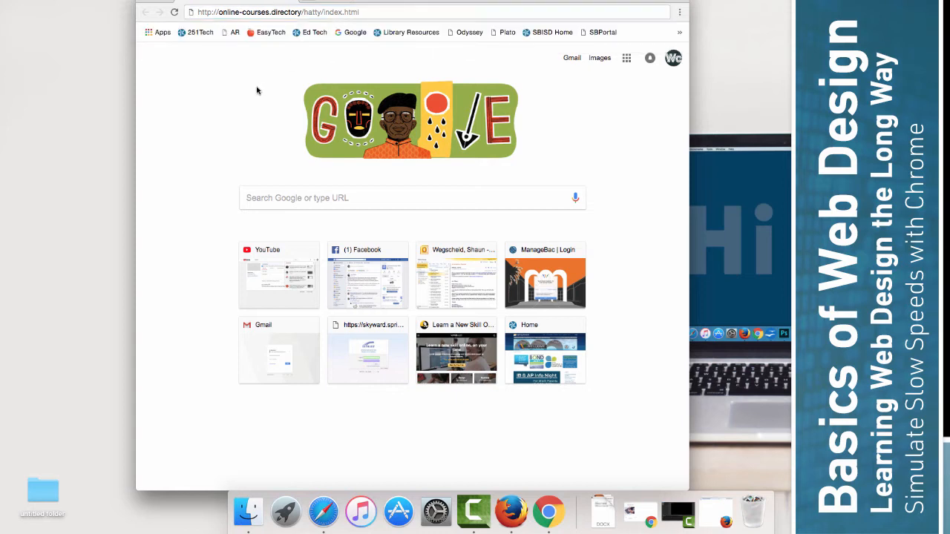
# Step: Open DevTools for the page on the Network panel and resize the page and DevTools panes
pyautogui.rightClick(216, 115)
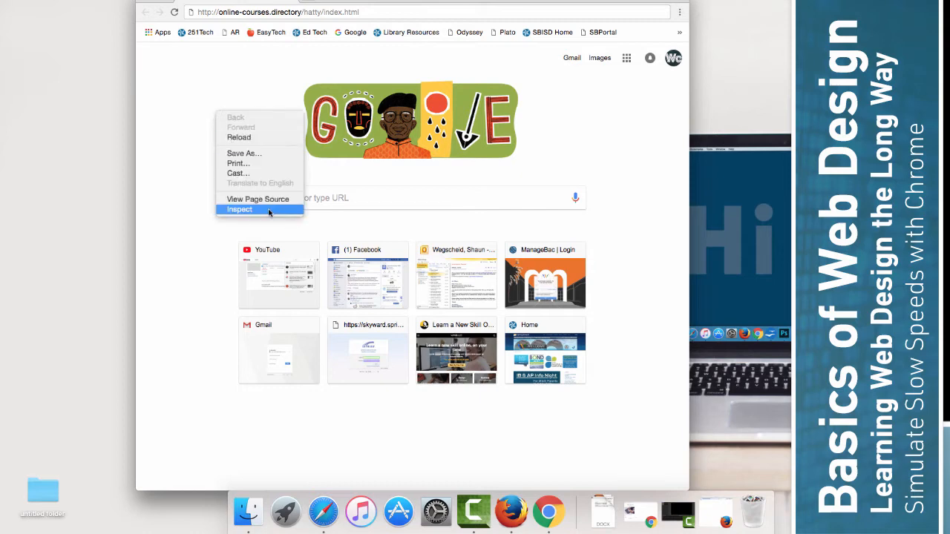
pyautogui.click(269, 212)
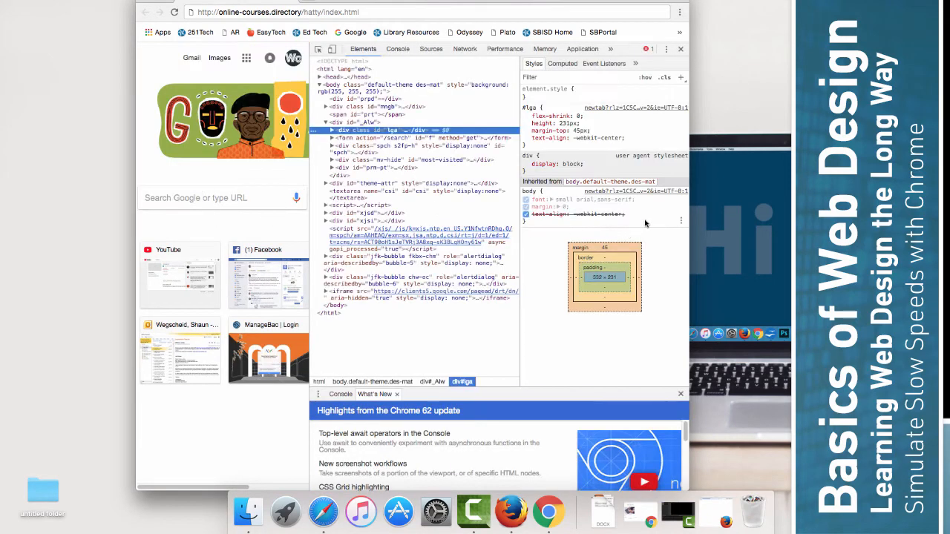
pyautogui.moveTo(688, 235); pyautogui.dragTo(775, 235)
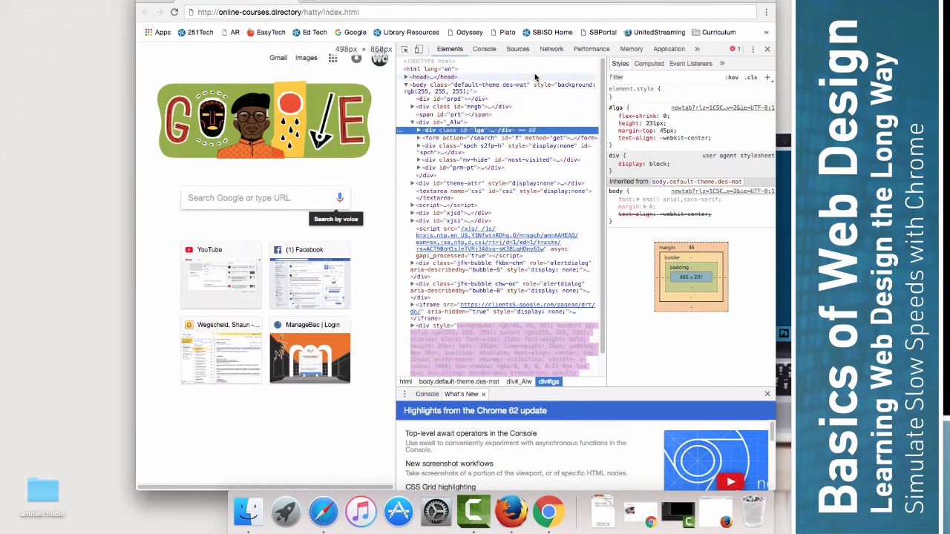
pyautogui.click(551, 49)
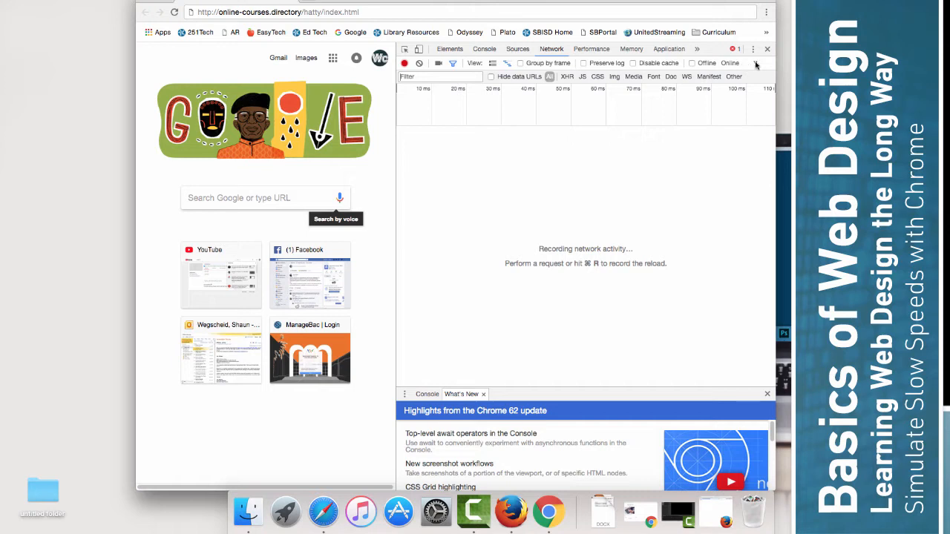
pyautogui.moveTo(775, 83)
pyautogui.mouseDown()
pyautogui.moveTo(667, 88)
pyautogui.moveTo(765, 87)
pyautogui.mouseUp()
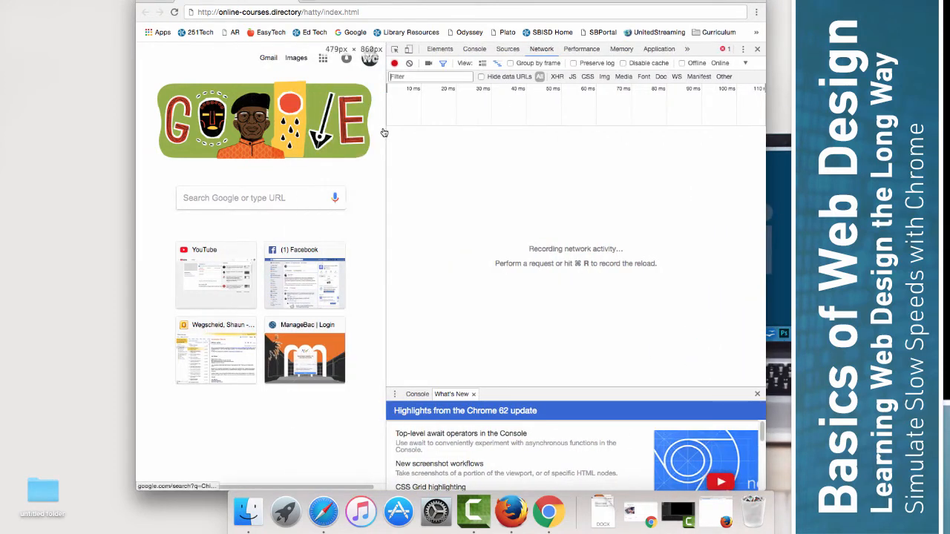
pyautogui.moveTo(386, 134); pyautogui.dragTo(539, 134)
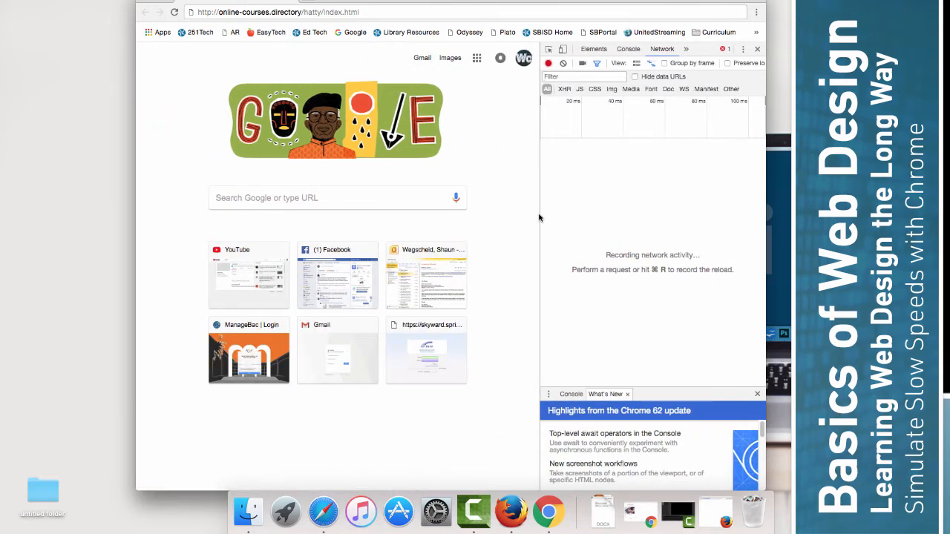
pyautogui.moveTo(539, 214); pyautogui.dragTo(382, 216)
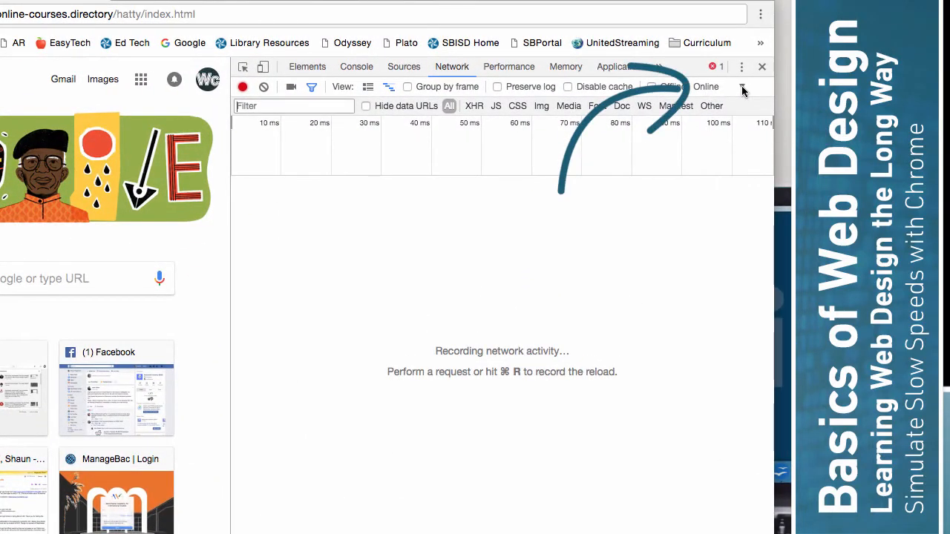
# Step: Create a custom throttling profile '28.8k modem' with download 28.8, upload 14.4, latency 100
pyautogui.click(742, 89)
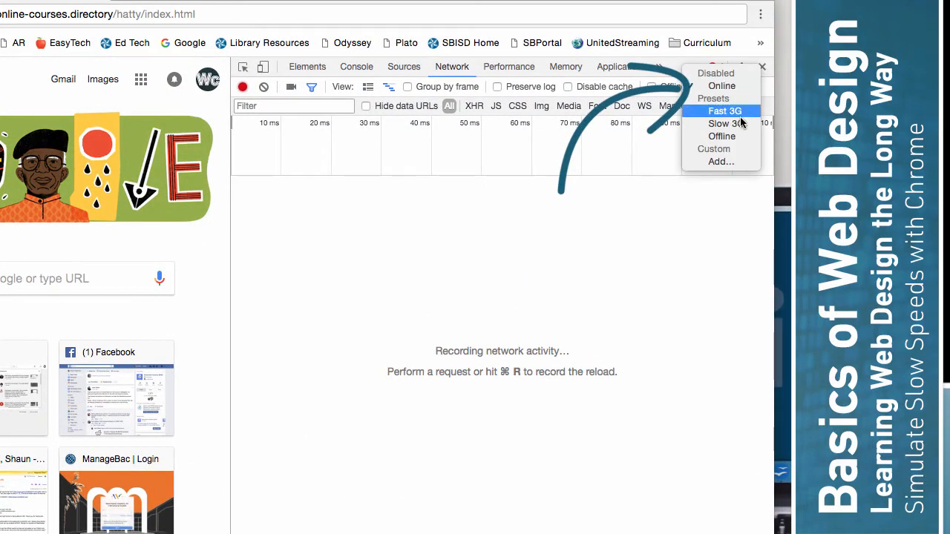
pyautogui.click(724, 160)
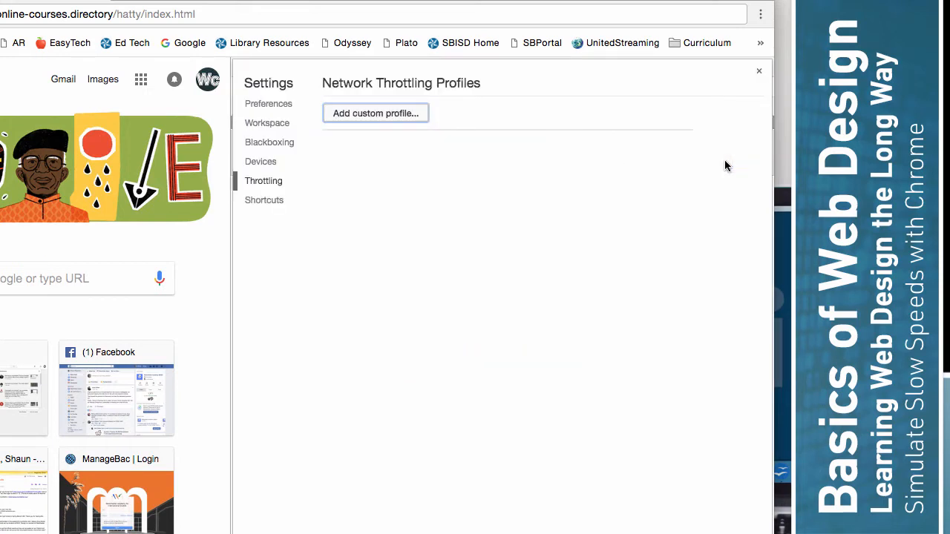
pyautogui.click(409, 118)
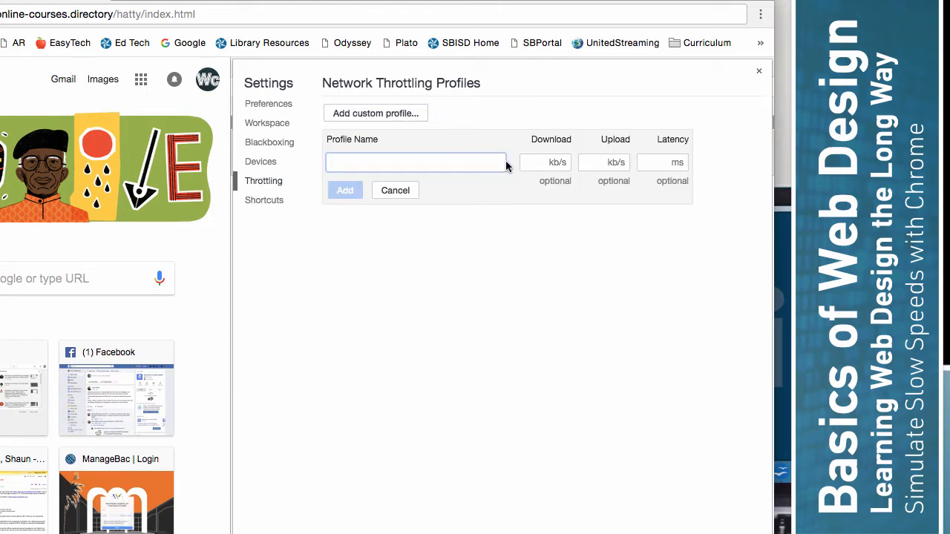
pyautogui.write('28.8k')
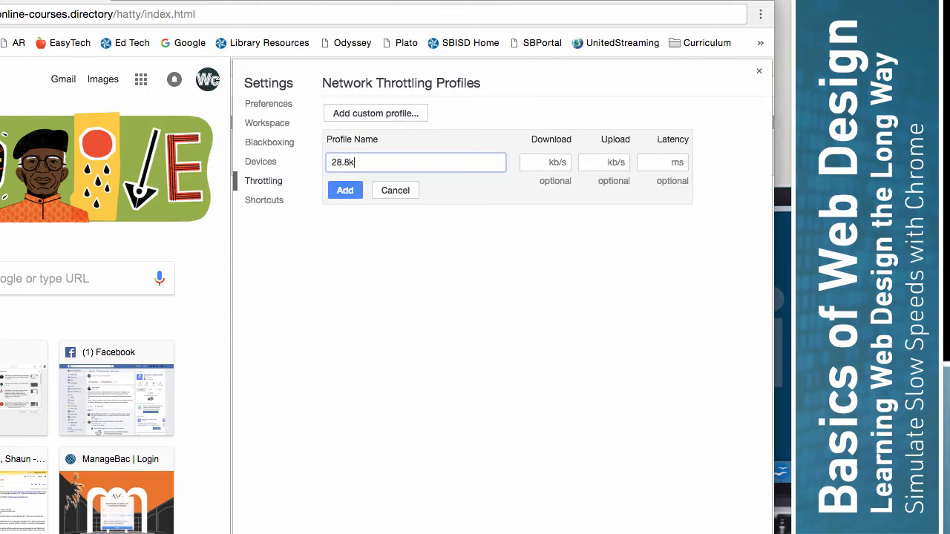
pyautogui.write(' modem')
pyautogui.click(561, 162)
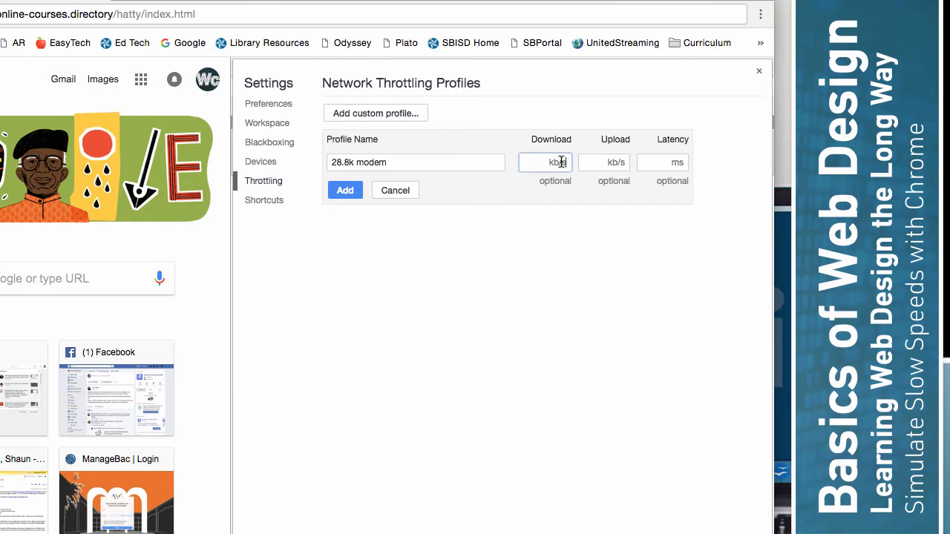
pyautogui.write('28.8')
pyautogui.click(601, 162)
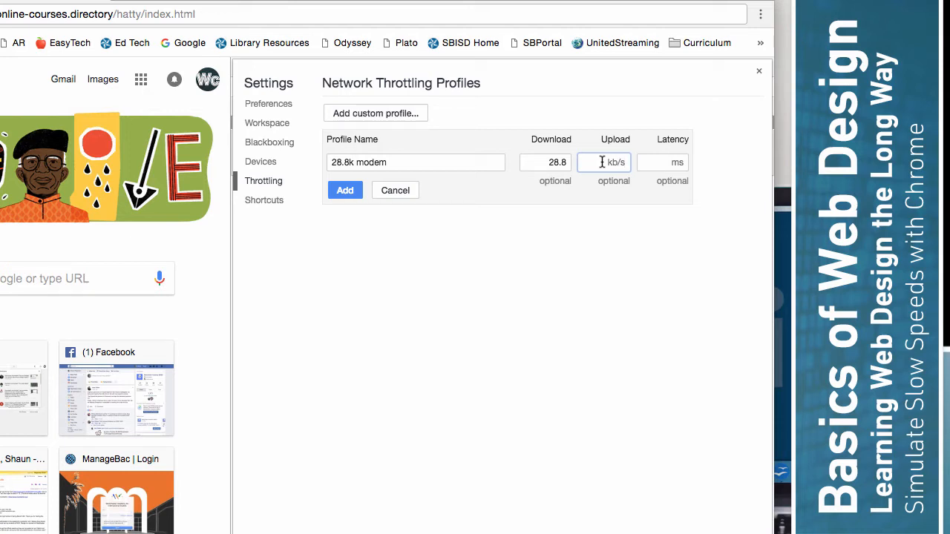
pyautogui.write('14.4')
pyautogui.click(658, 164)
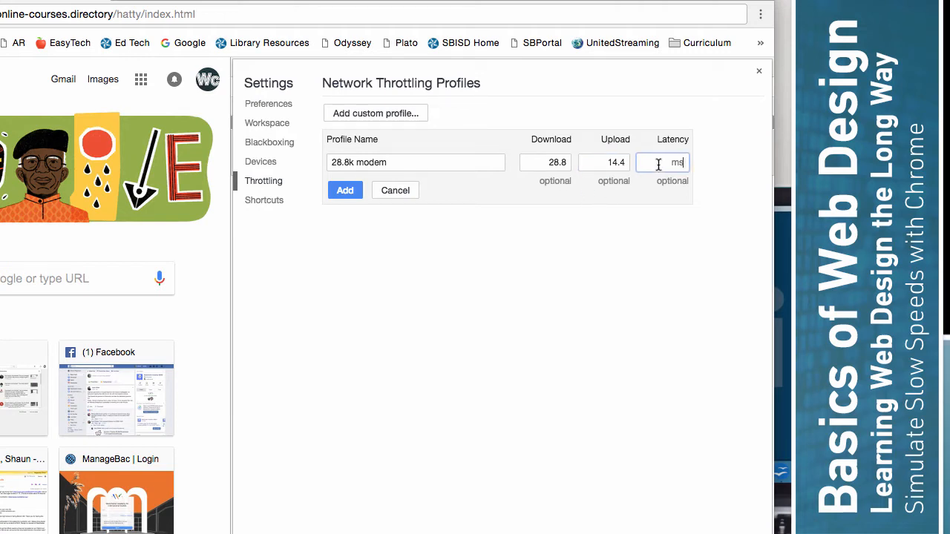
pyautogui.write('100')
pyautogui.click(632, 271)
# Step: Change the profile's latency to 220 and its download speed to 20
pyautogui.moveTo(666, 162); pyautogui.dragTo(697, 157)
pyautogui.write('220')
pyautogui.click(665, 293)
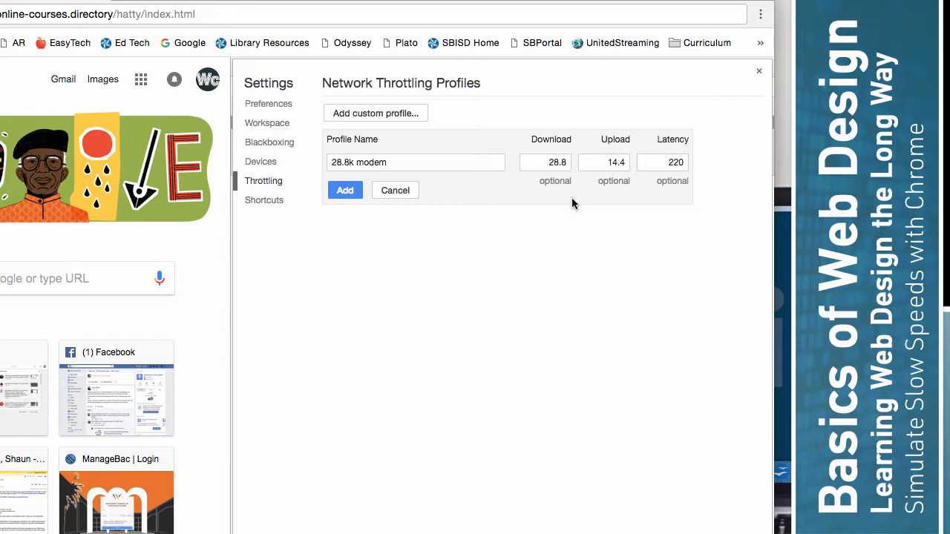
pyautogui.moveTo(548, 163); pyautogui.dragTo(568, 165)
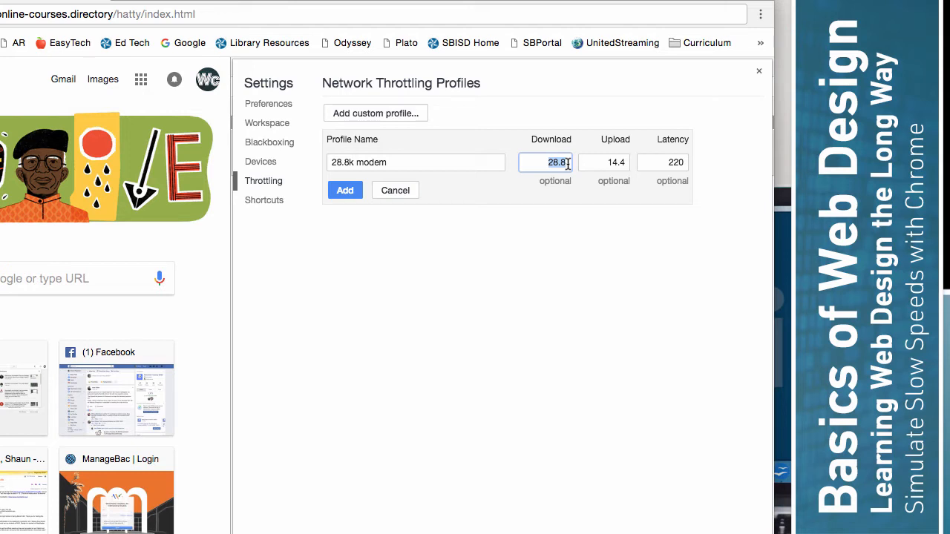
pyautogui.write('20')
pyautogui.click(579, 257)
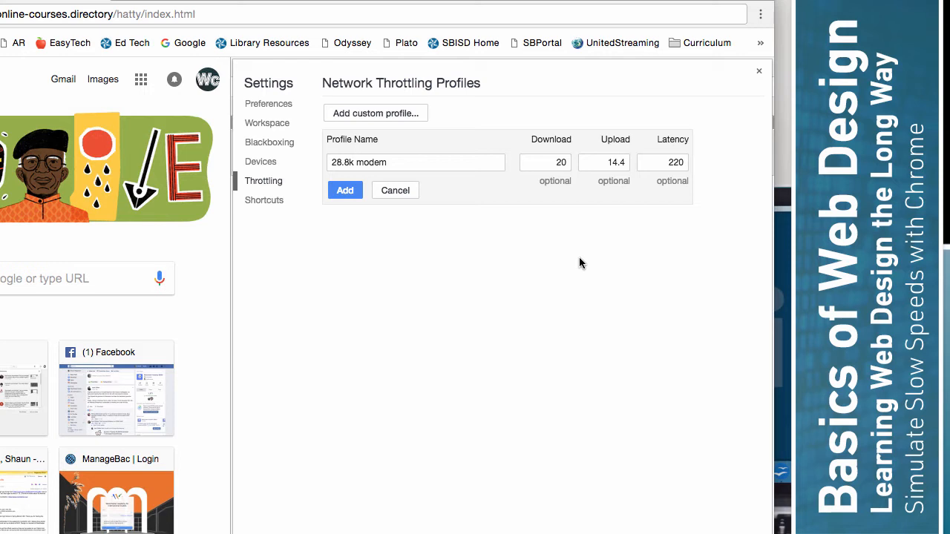
# Step: Restore download 28.8 and latency 100, then add the 28.8k modem profile
pyautogui.doubleClick(554, 159)
pyautogui.write('28.8')
pyautogui.click(666, 162)
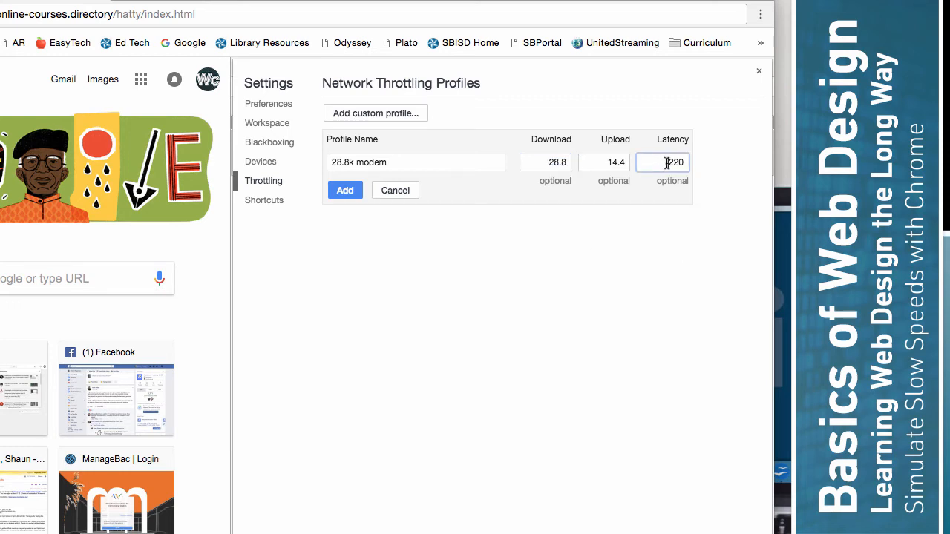
pyautogui.moveTo(664, 162); pyautogui.dragTo(695, 164)
pyautogui.write('100')
pyautogui.click(688, 267)
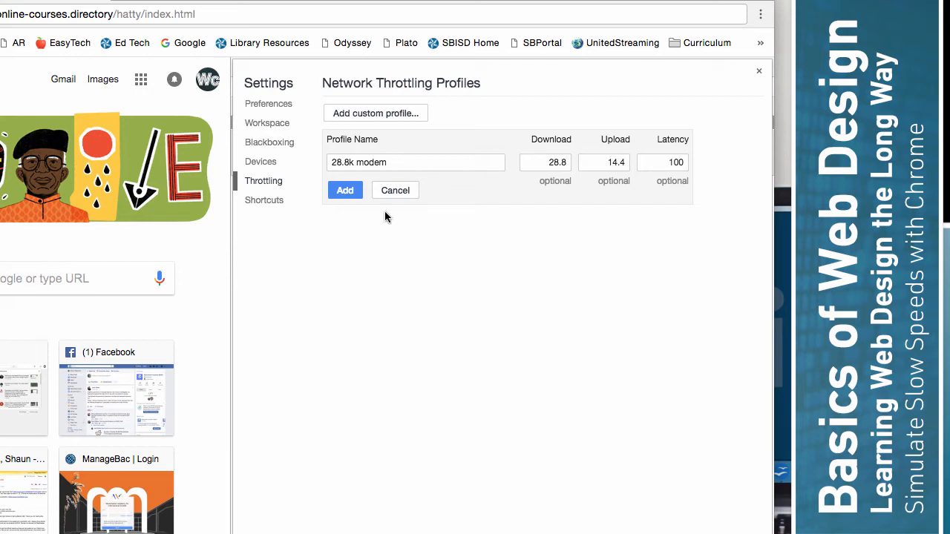
pyautogui.click(344, 191)
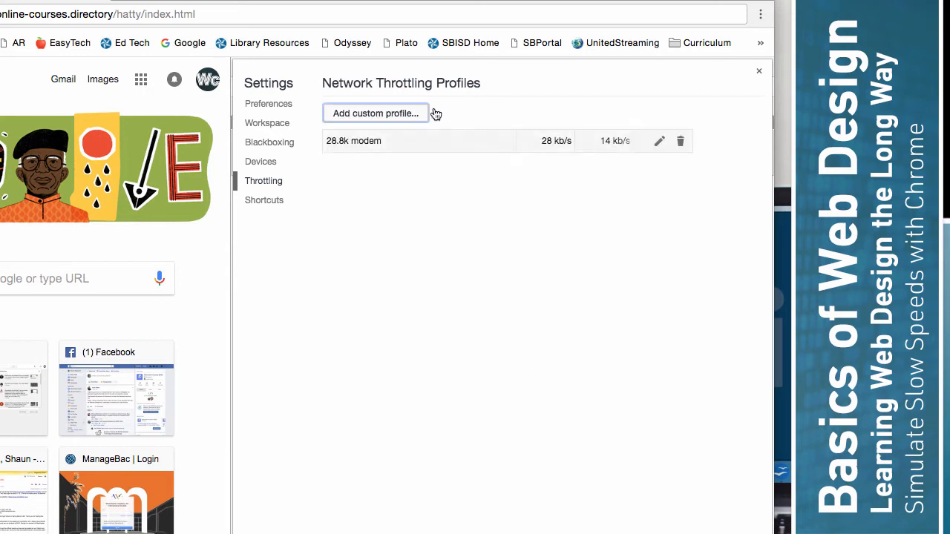
# Step: Switch network throttling from Online to the 28.8k modem profile
pyautogui.click(758, 70)
pyautogui.click(762, 87)
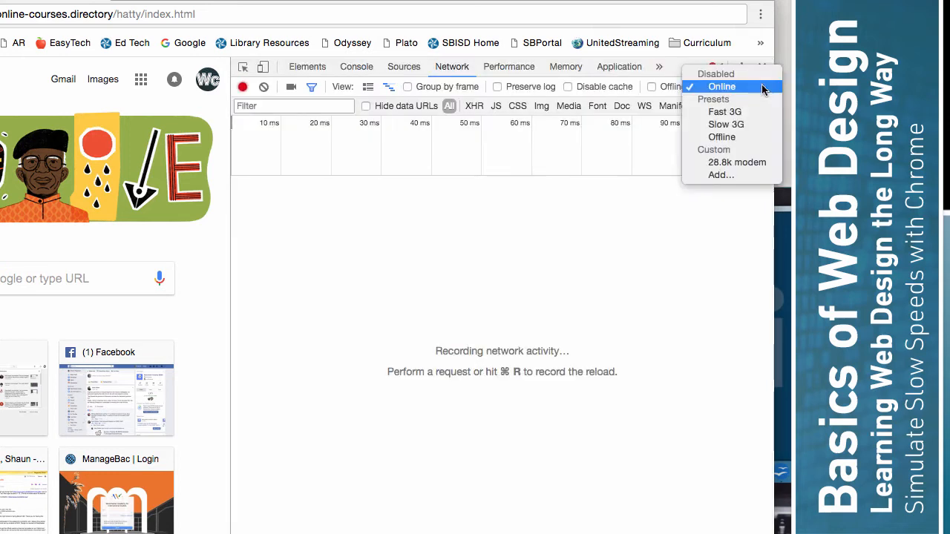
pyautogui.click(730, 163)
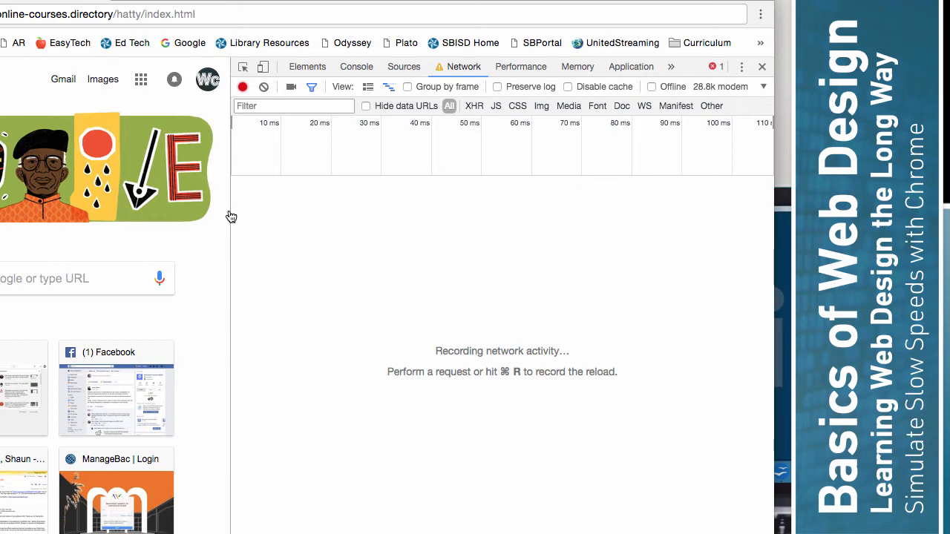
# Step: Reload the Origami Samurai Hats page under throttling and widen the DevTools panel
pyautogui.moveTo(231, 216); pyautogui.dragTo(528, 210)
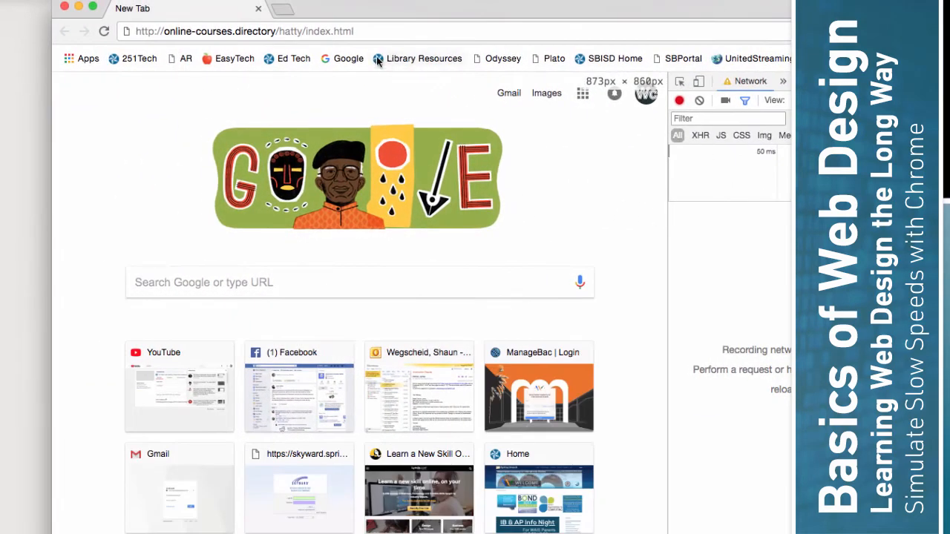
pyautogui.click(373, 30)
pyautogui.press('Return')
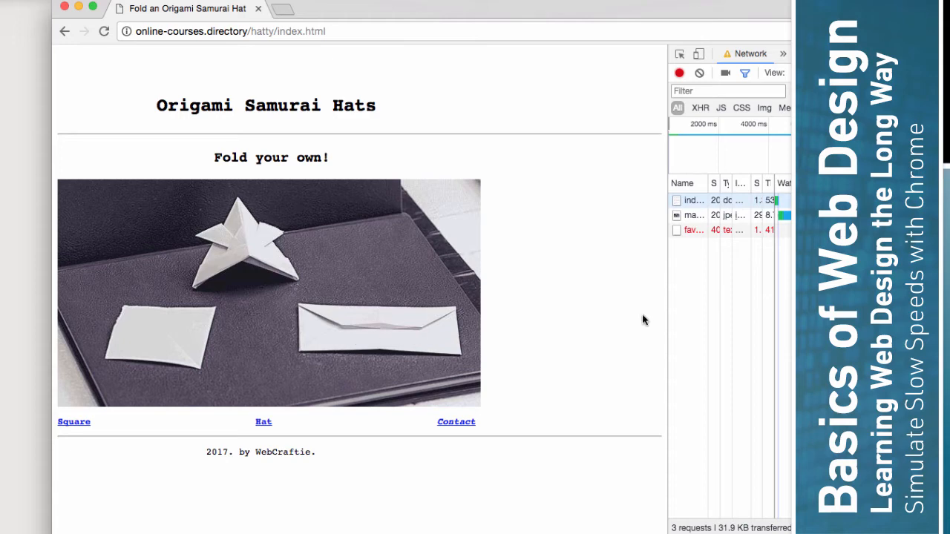
pyautogui.moveTo(666, 317); pyautogui.dragTo(564, 322)
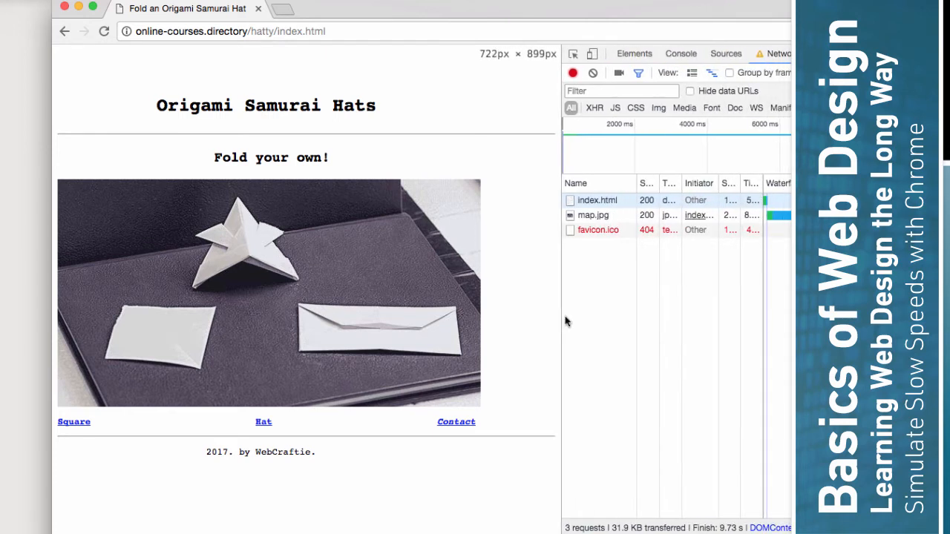
pyautogui.moveTo(763, 299); pyautogui.dragTo(816, 299)
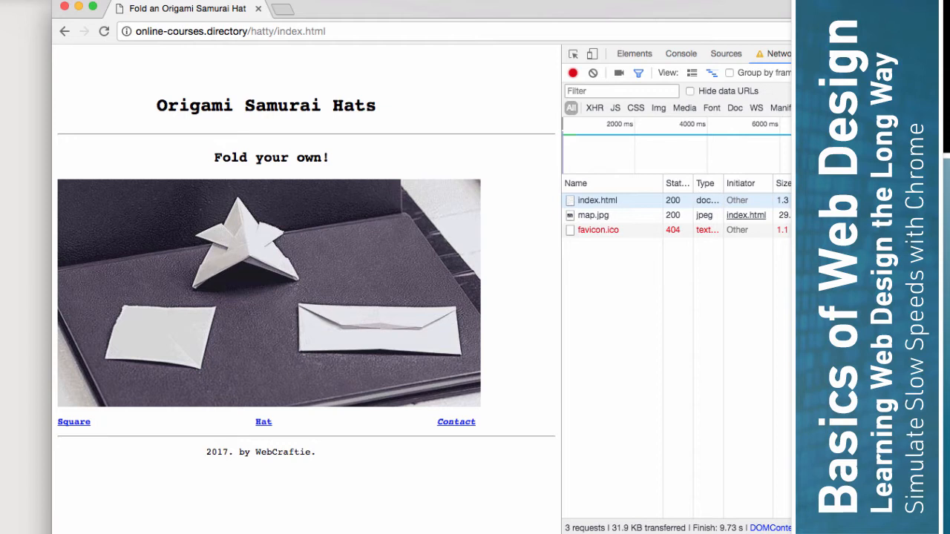
# Step: Navigate from the Hat page to step 1 and load hat1.html over the throttled connection
pyautogui.moveTo(562, 290)
pyautogui.mouseDown()
pyautogui.moveTo(646, 289)
pyautogui.moveTo(566, 289)
pyautogui.mouseUp()
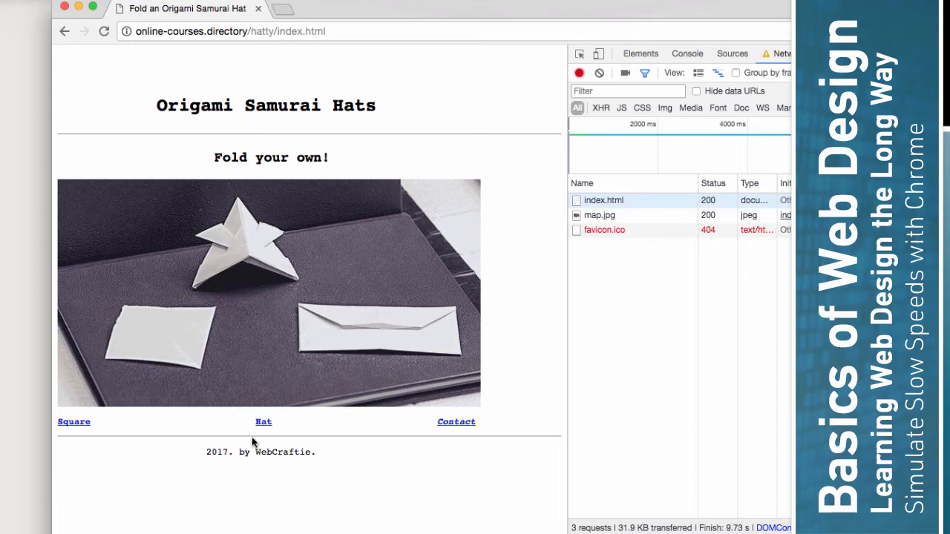
pyautogui.click(264, 421)
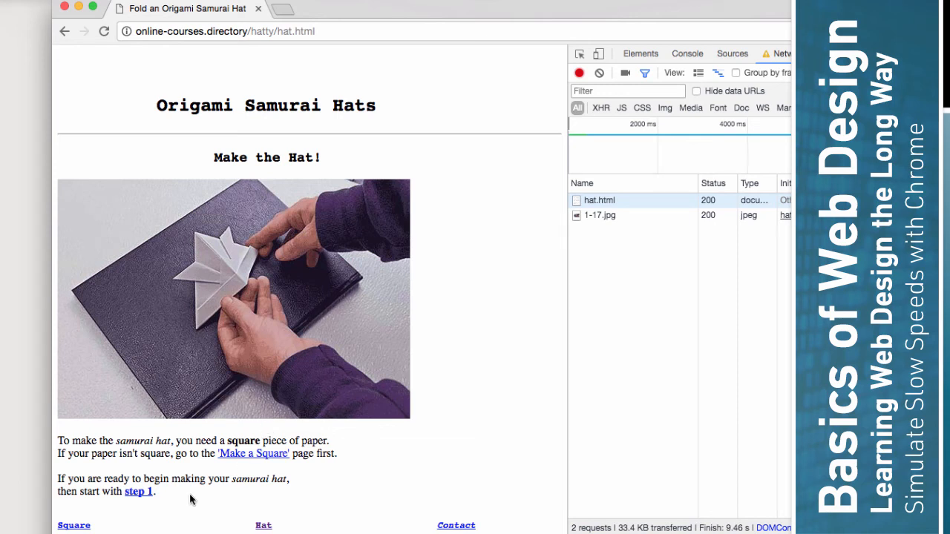
pyautogui.click(132, 493)
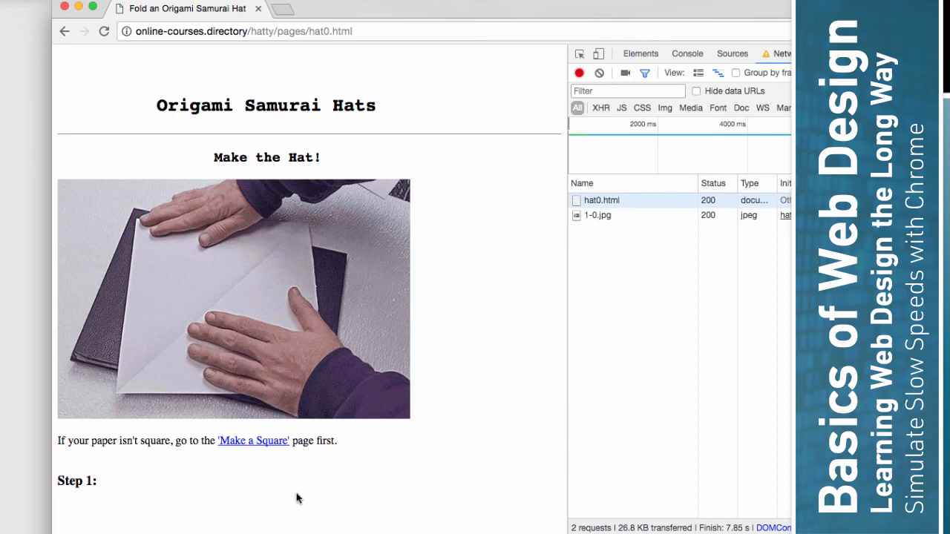
pyautogui.press('super+r')
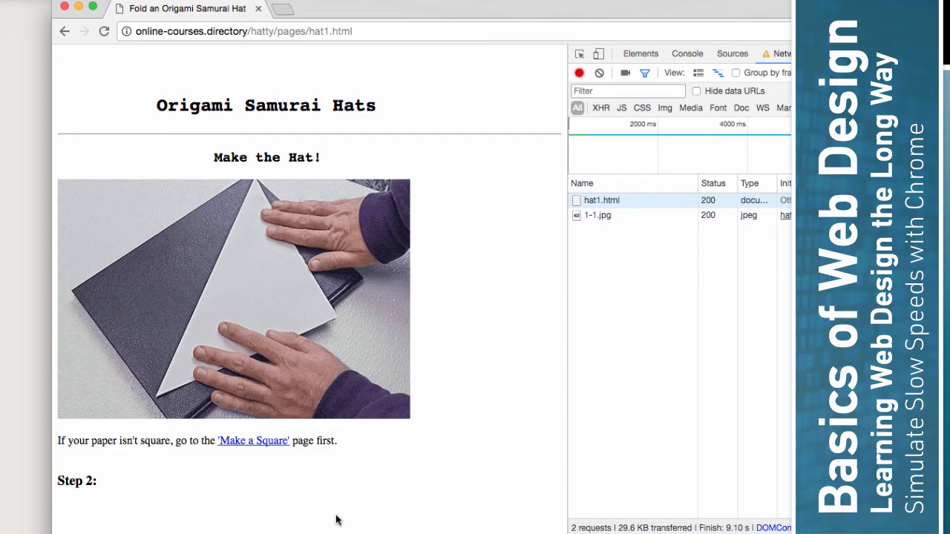
pyautogui.moveTo(567, 267); pyautogui.dragTo(565, 267)
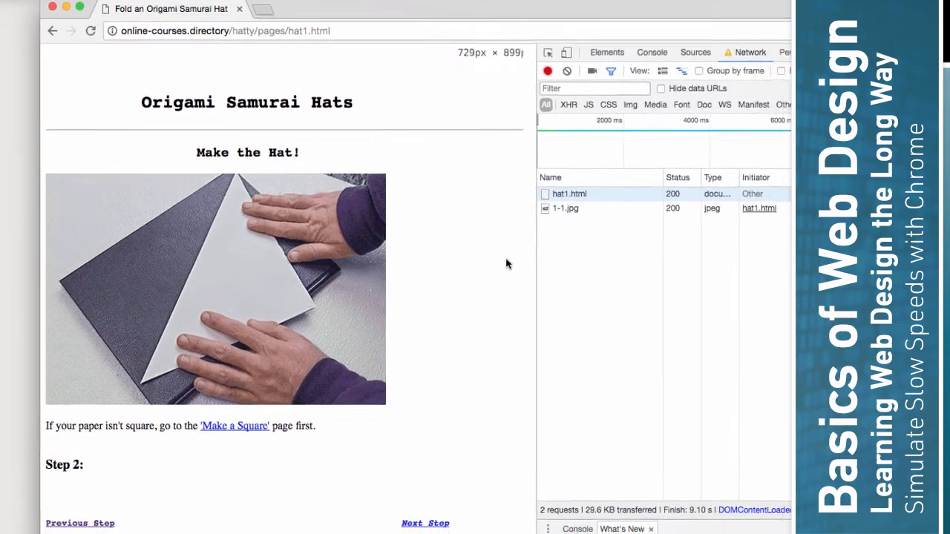
pyautogui.click(754, 65)
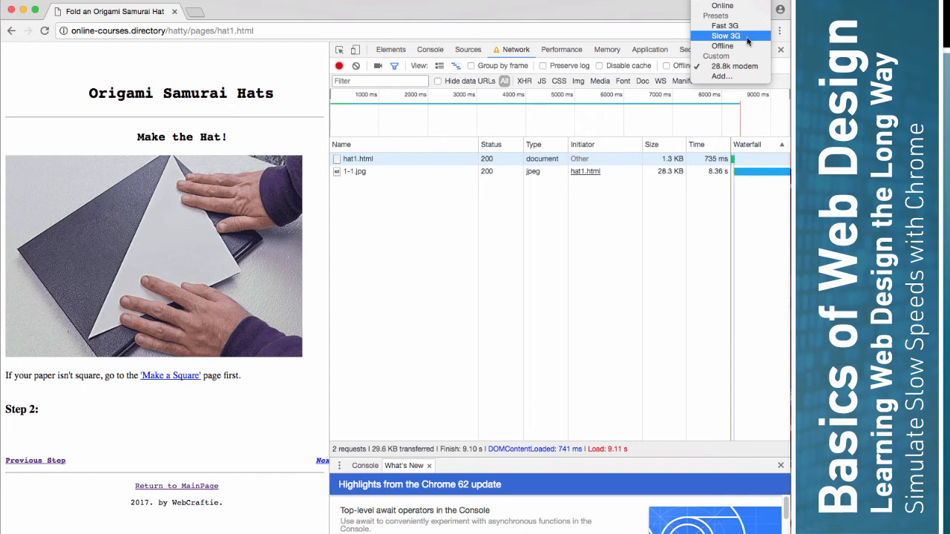
pyautogui.click(627, 455)
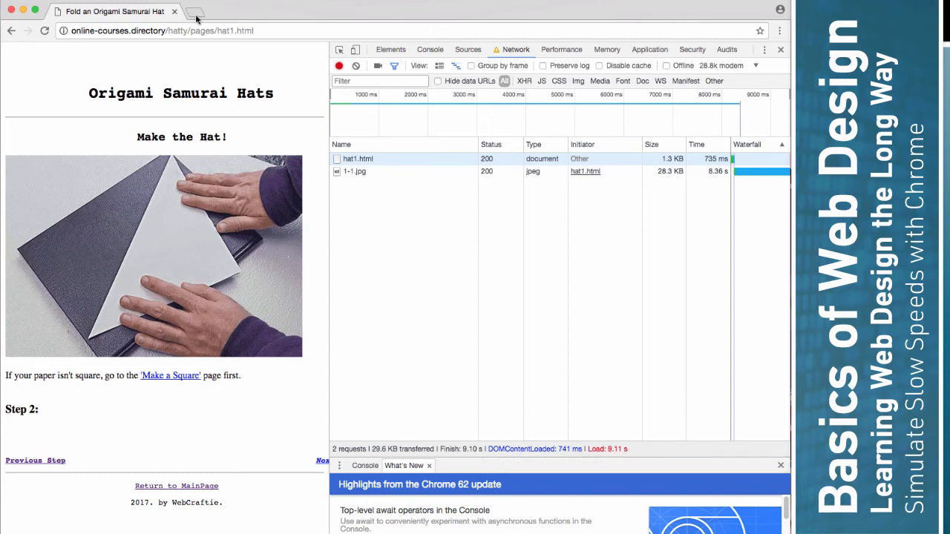
pyautogui.click(157, 33)
# Step: Load google.com over the 28.8k modem throttle and place the caret in the search box
pyautogui.write('google.com')
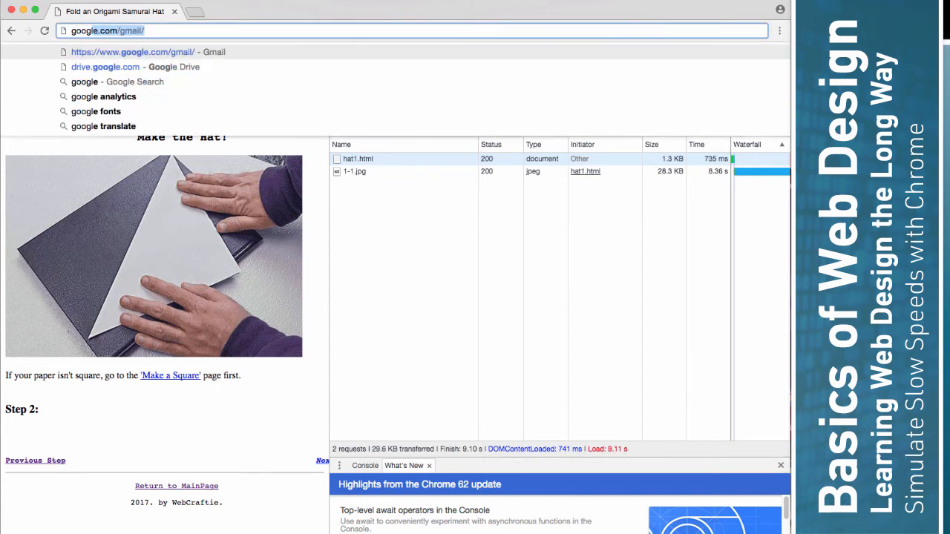
pyautogui.press('Return')
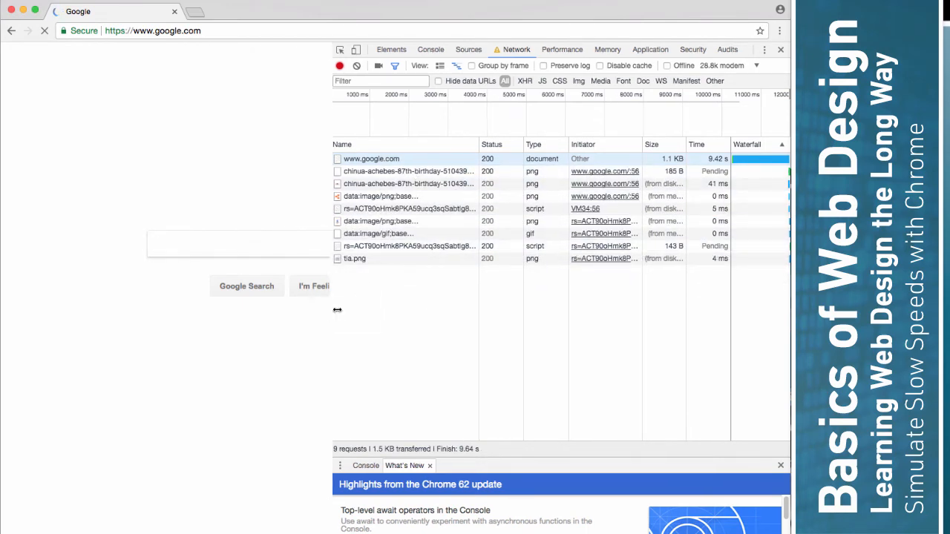
pyautogui.moveTo(331, 309); pyautogui.dragTo(466, 300)
pyautogui.click(306, 247)
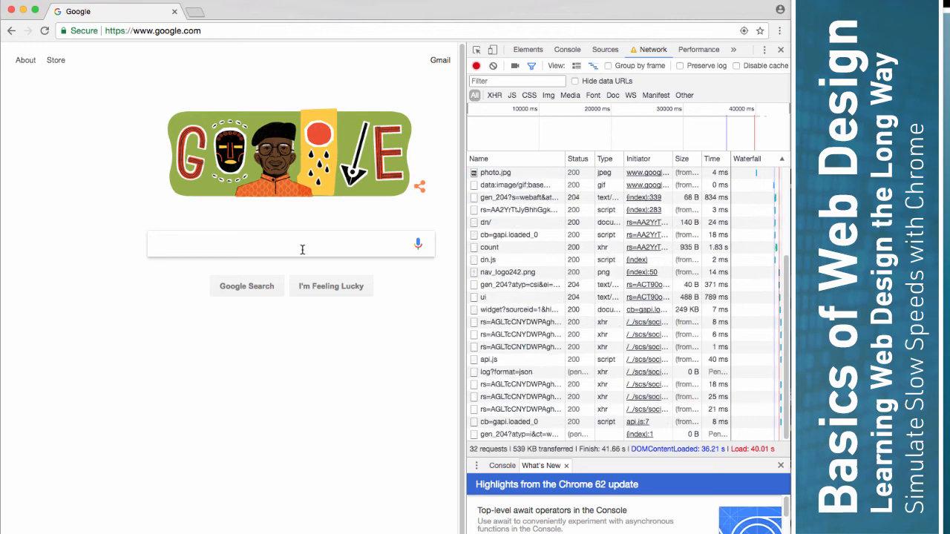
# Step: Search Google for 'web design' while the 28.8k modem throttle is active
pyautogui.write('web desig')
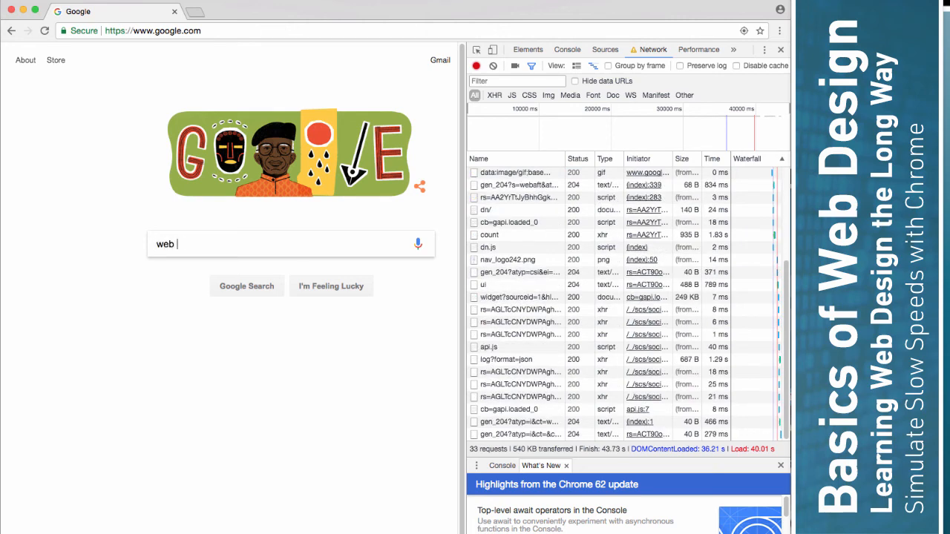
pyautogui.write('n')
pyautogui.press('Return')
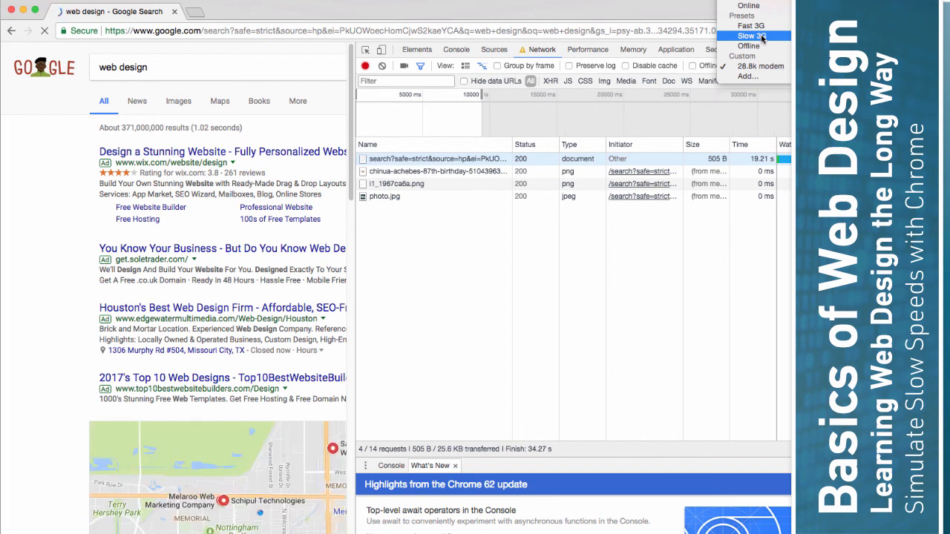
# Step: Switch throttling to Slow 3G, search Google for 'video design', then reset throttling to Online
pyautogui.click(766, 36)
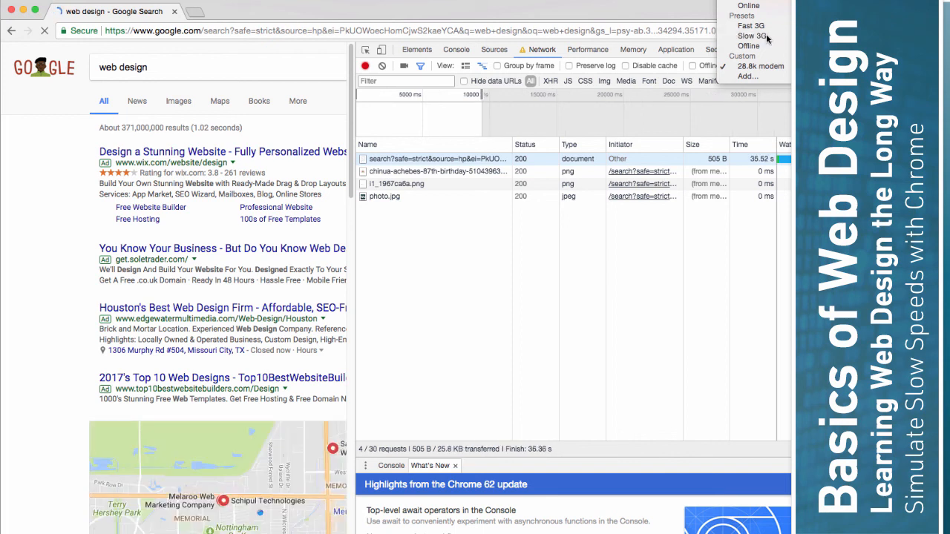
pyautogui.click(148, 64)
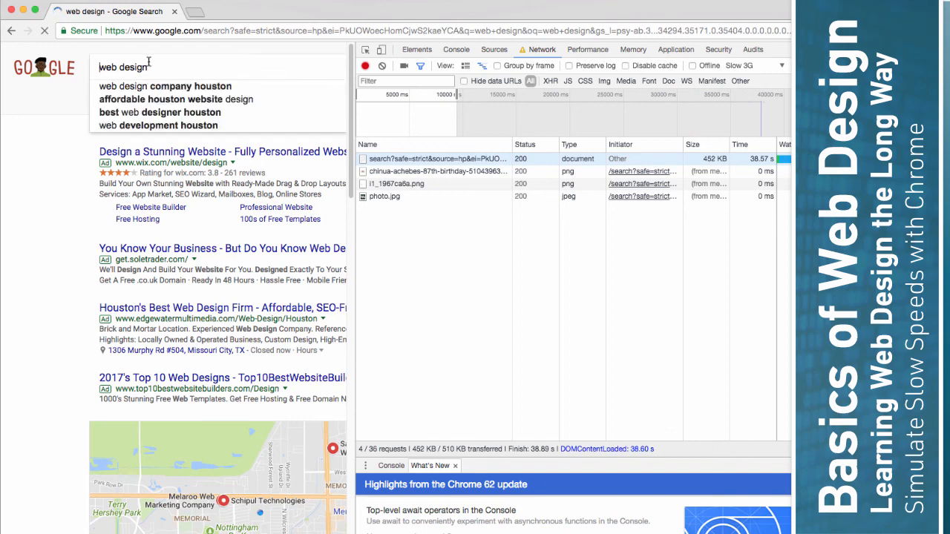
pyautogui.hotkey('ctrl', 'a')
pyautogui.write('video design')
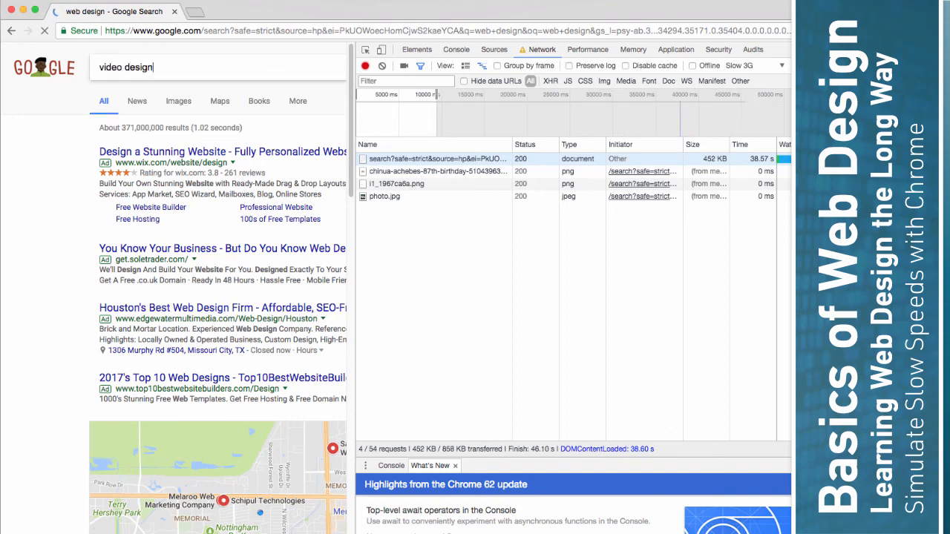
pyautogui.press('Return')
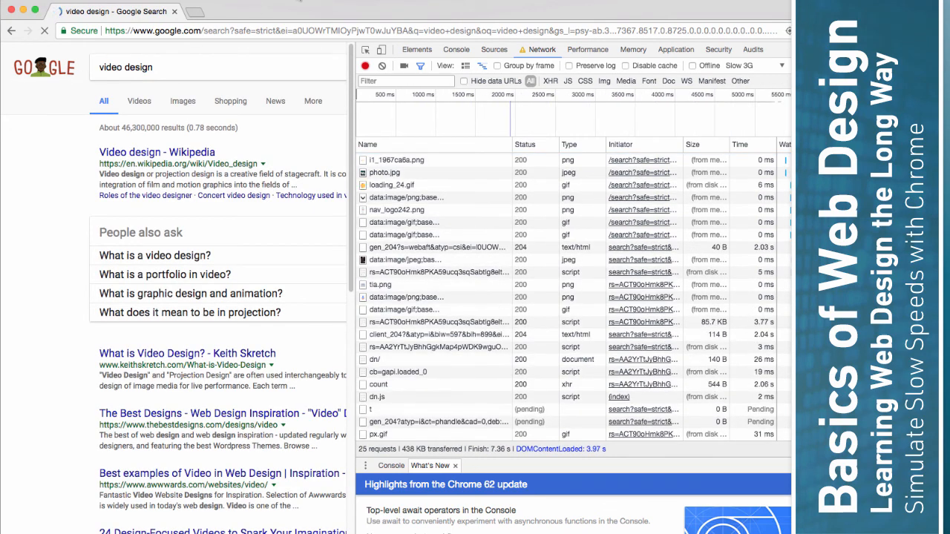
pyautogui.click(783, 66)
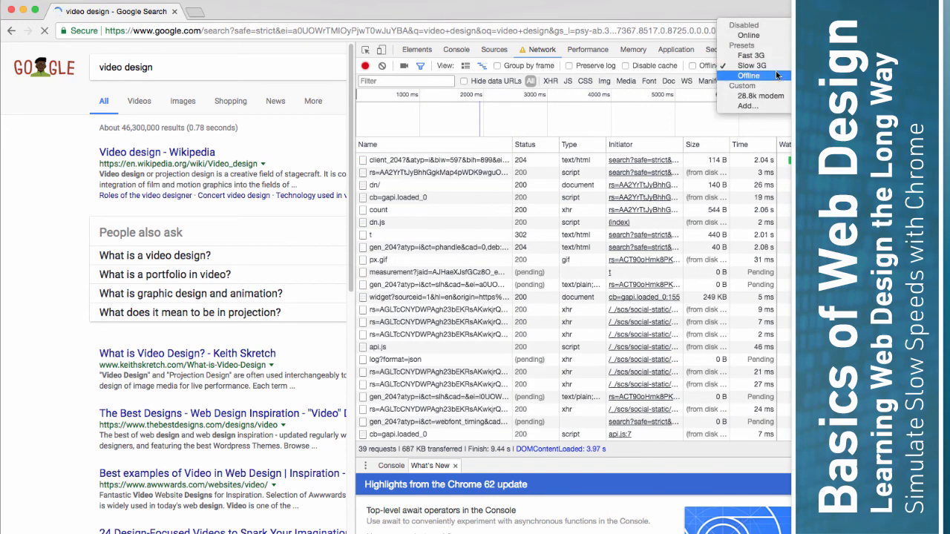
pyautogui.click(749, 35)
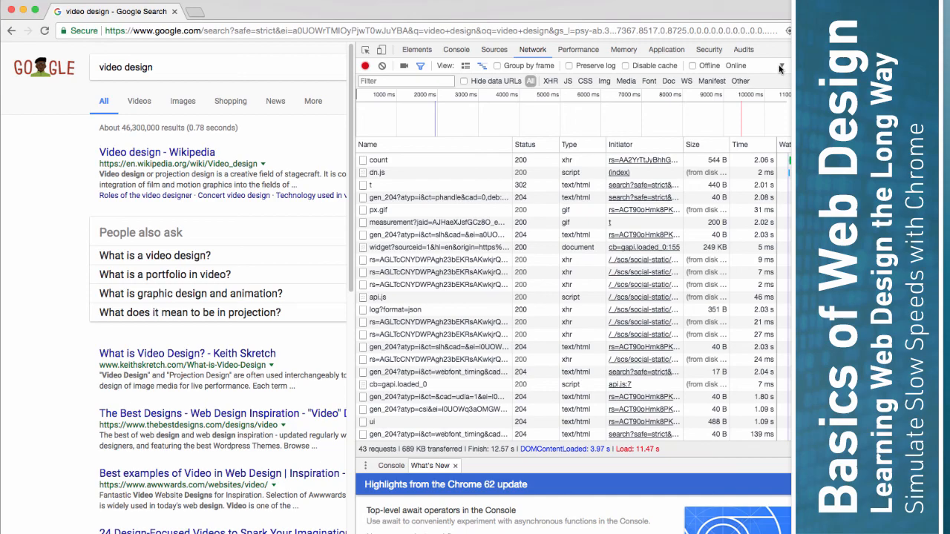